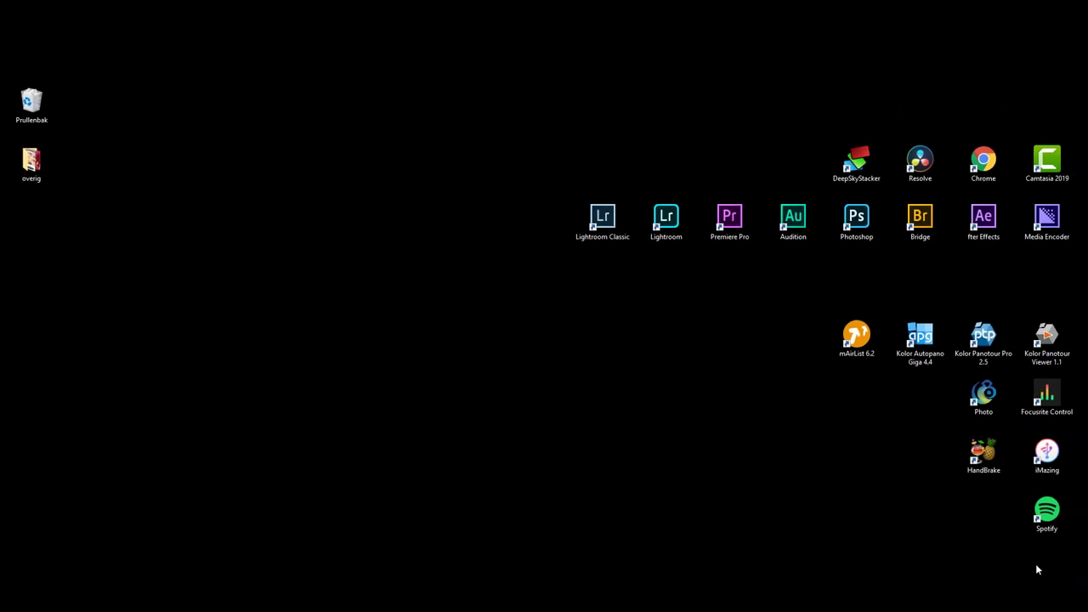
# Launch Lightroom Classic, minimize its window, then launch the newer Lightroom app.
pyautogui.doubleClick(604, 221)
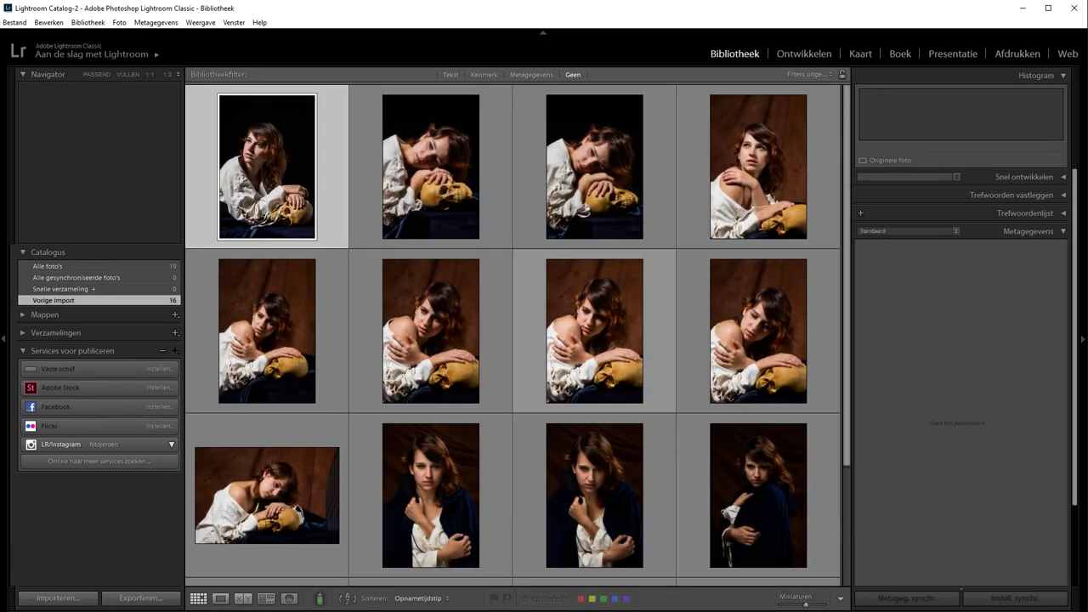
pyautogui.click(1023, 9)
pyautogui.doubleClick(666, 219)
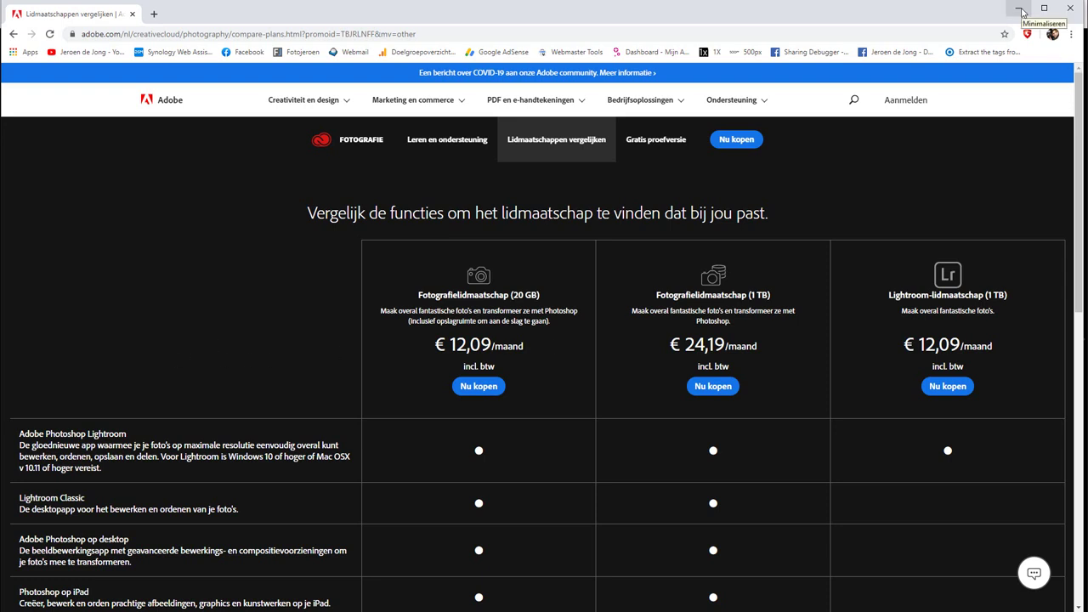
# Minimize the Chrome browser to get back to Lightroom.
pyautogui.click(1020, 8)
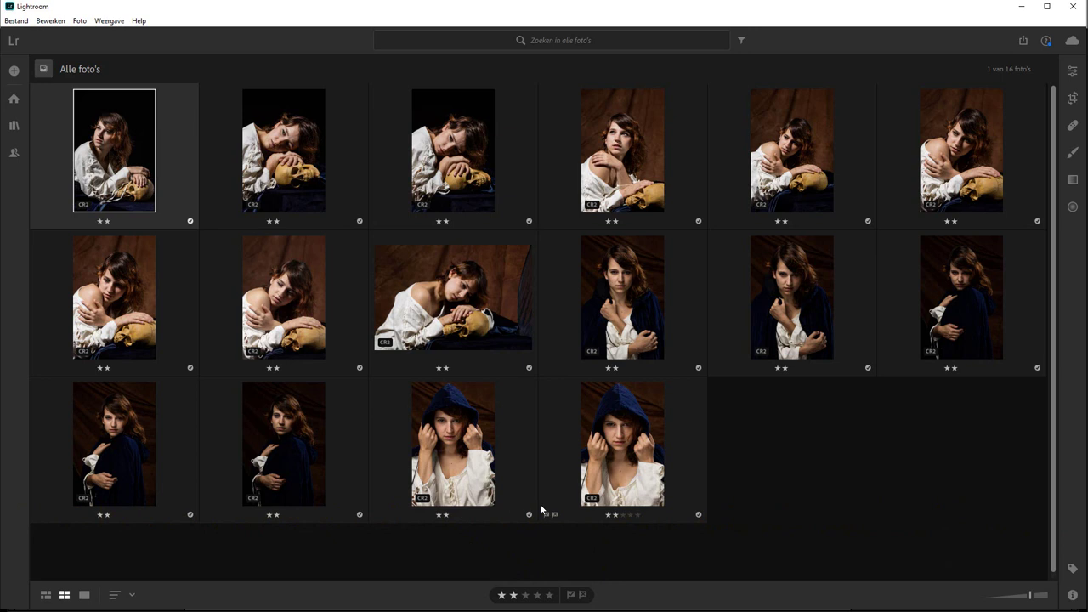
# Open the first portrait in Bewerken and expand its Licht and Kleur panels.
pyautogui.click(1071, 70)
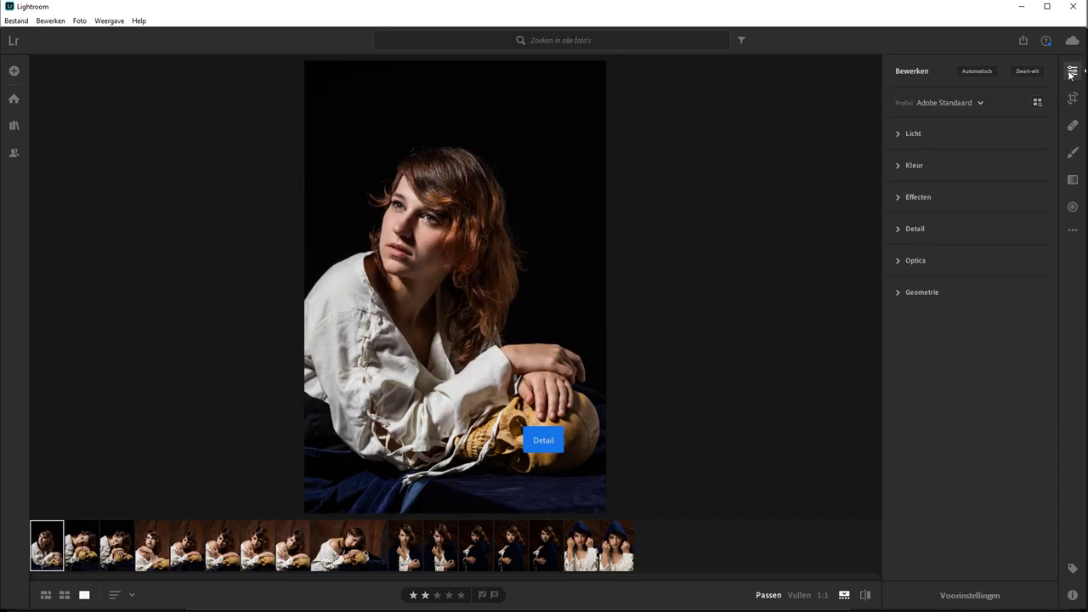
pyautogui.click(899, 133)
pyautogui.click(895, 326)
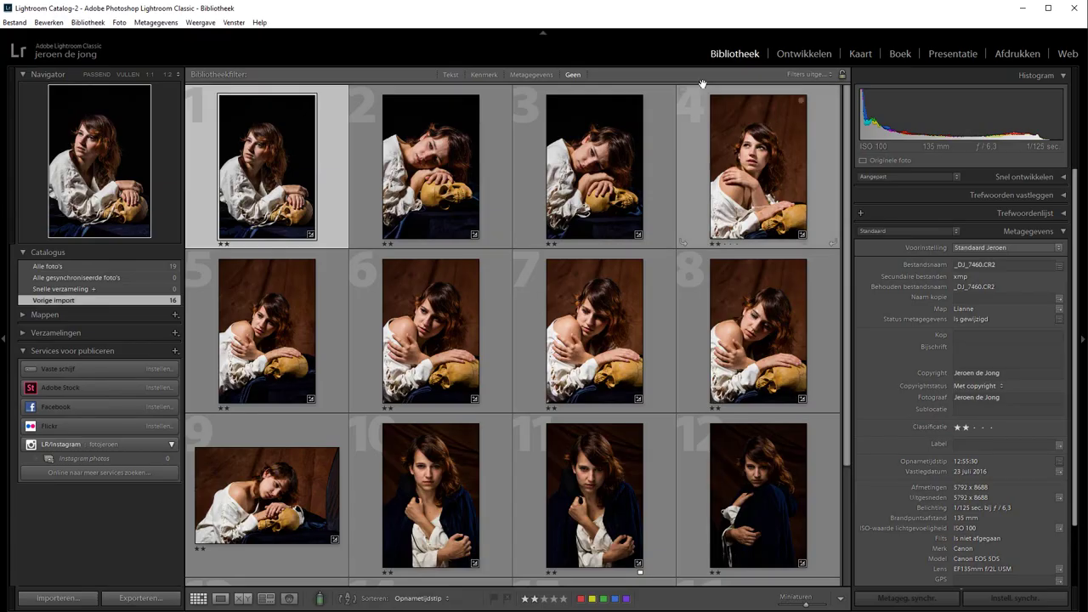
# Switch to the Ontwikkelen module and select the landscape skull photo, thumbnail 9.
pyautogui.click(793, 56)
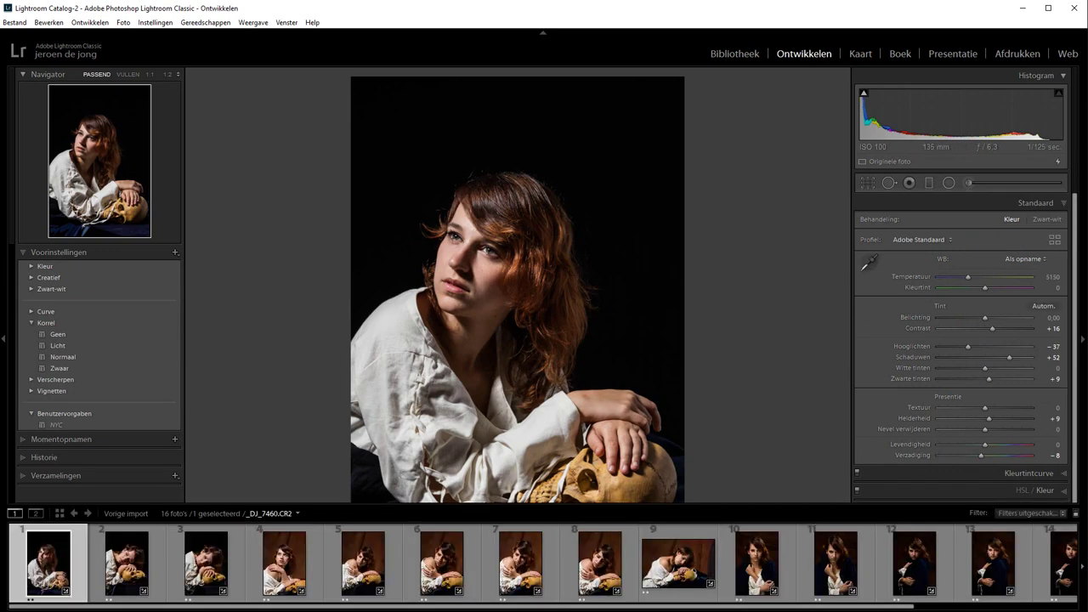
pyautogui.click(695, 568)
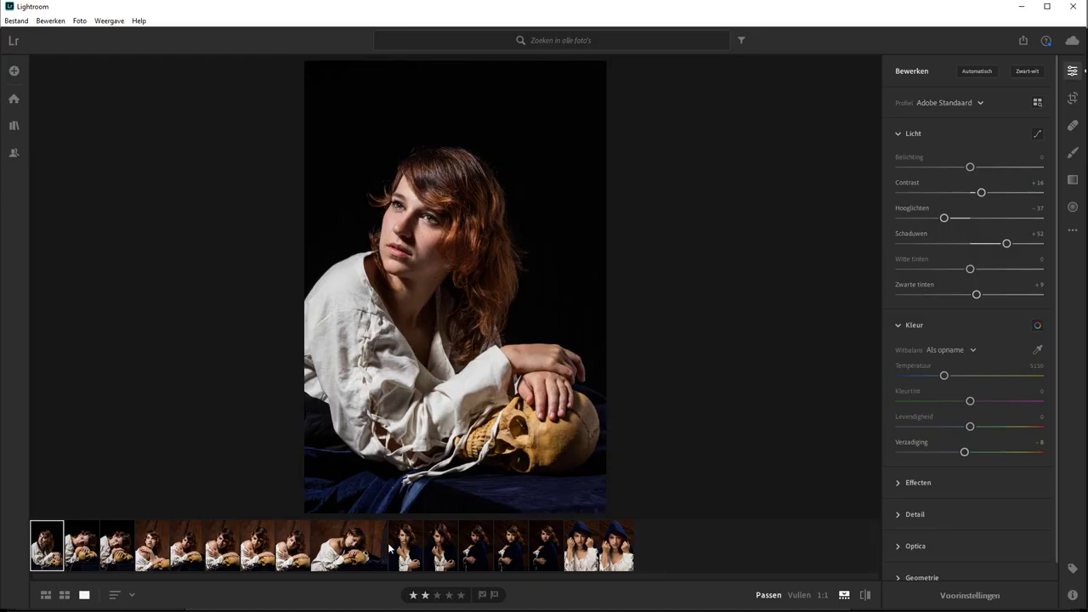
# Select the landscape skull photo and scroll through its Bewerken sliders.
pyautogui.click(341, 554)
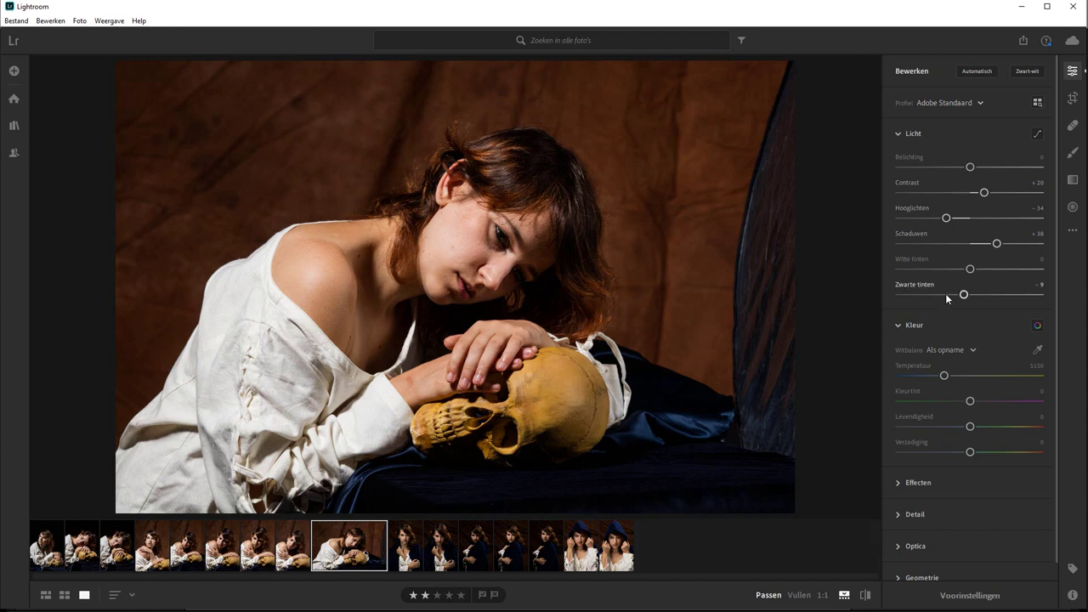
pyautogui.scroll(-1, 945, 293)
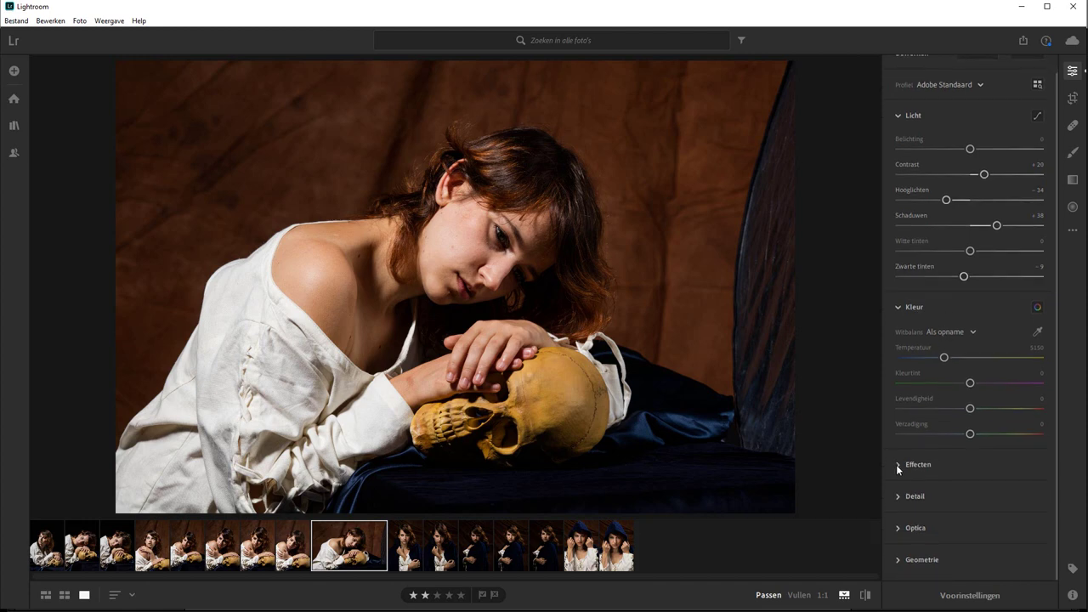
pyautogui.scroll(1, 892, 391)
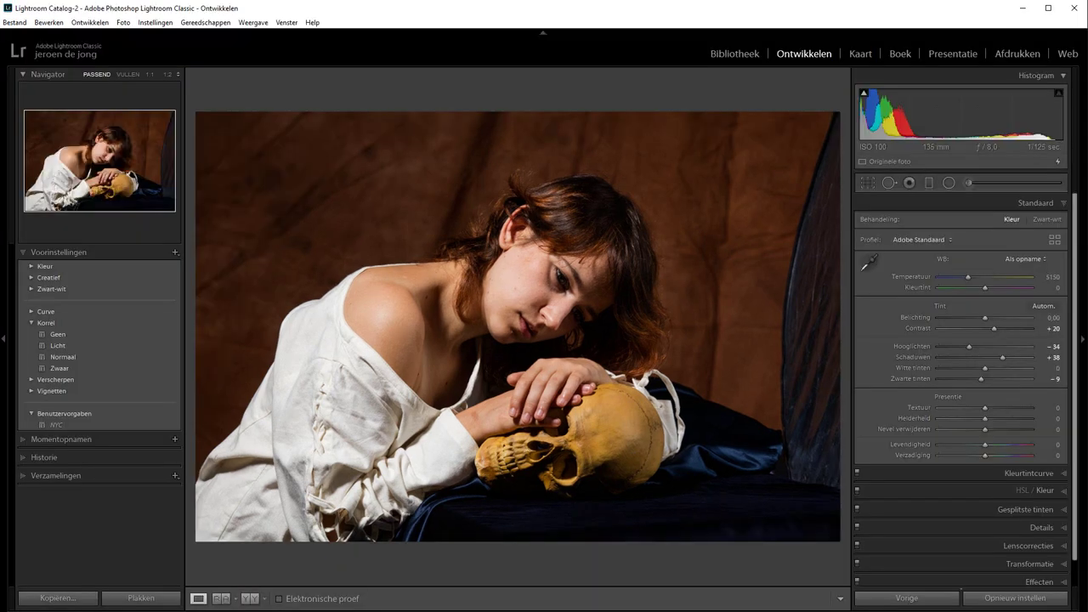
# Paint an Adjustment Brush stroke at exposure -1.45 over the upper-right backdrop.
pyautogui.press('k')
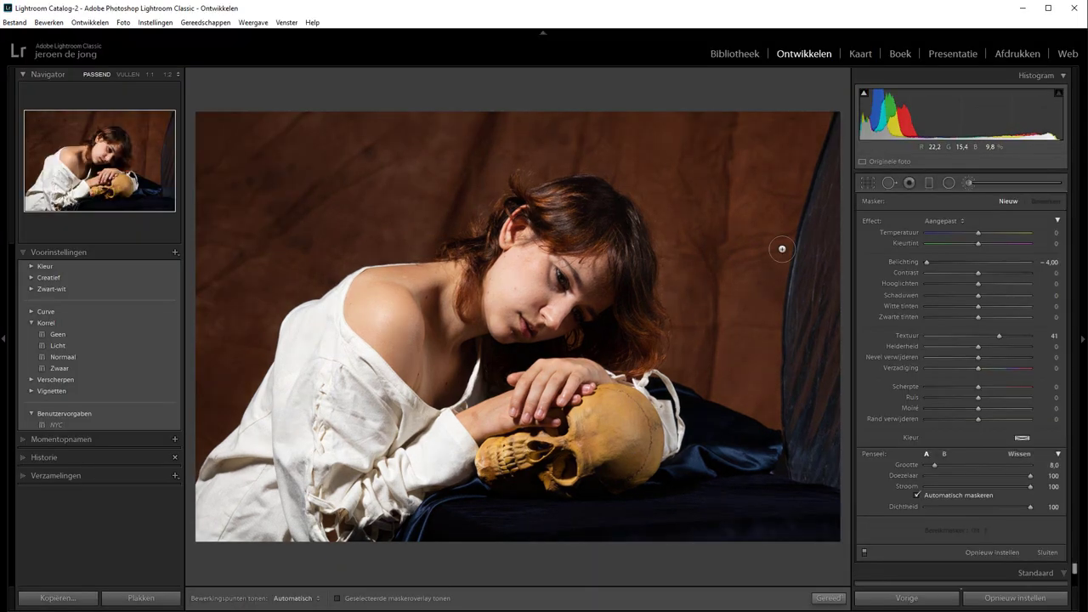
pyautogui.click(993, 181)
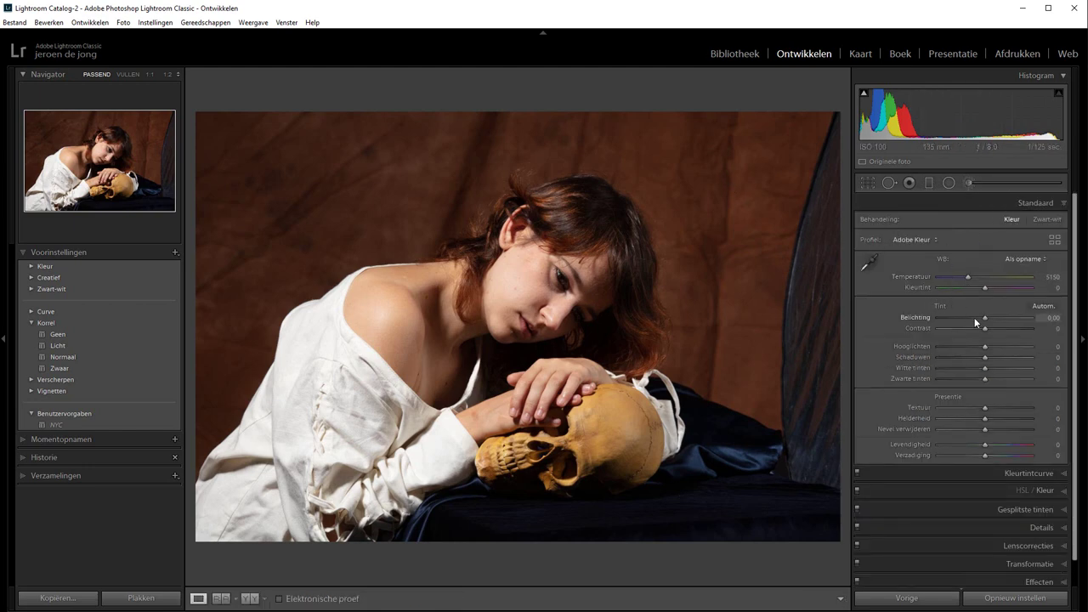
pyautogui.press('k')
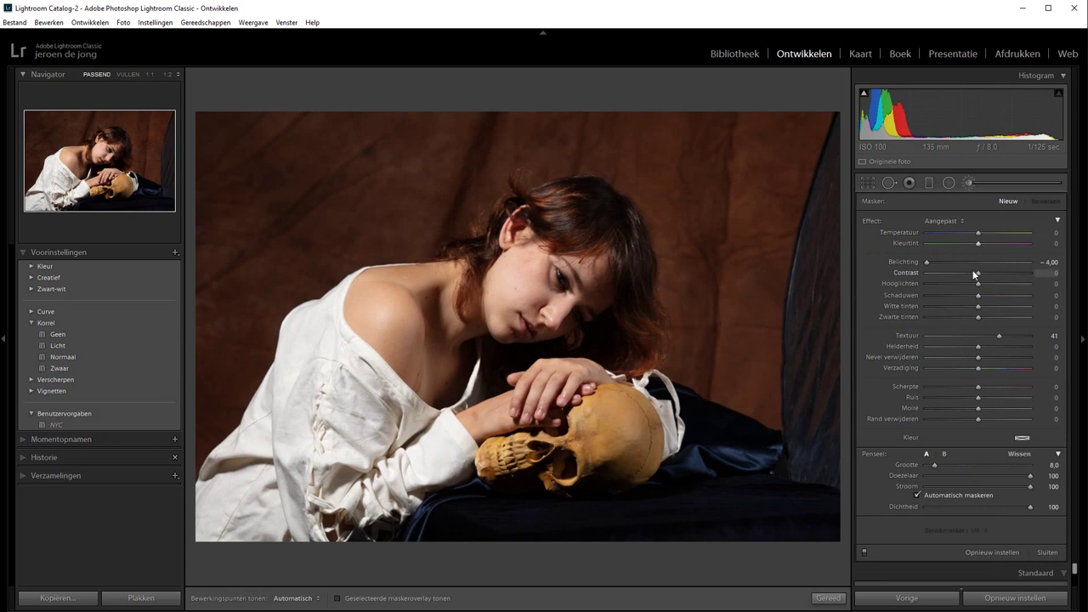
pyautogui.moveTo(926, 262); pyautogui.dragTo(960, 261)
pyautogui.moveTo(675, 161)
pyautogui.mouseDown()
pyautogui.moveTo(764, 131)
pyautogui.moveTo(448, 134)
pyautogui.moveTo(323, 111)
pyautogui.mouseUp()
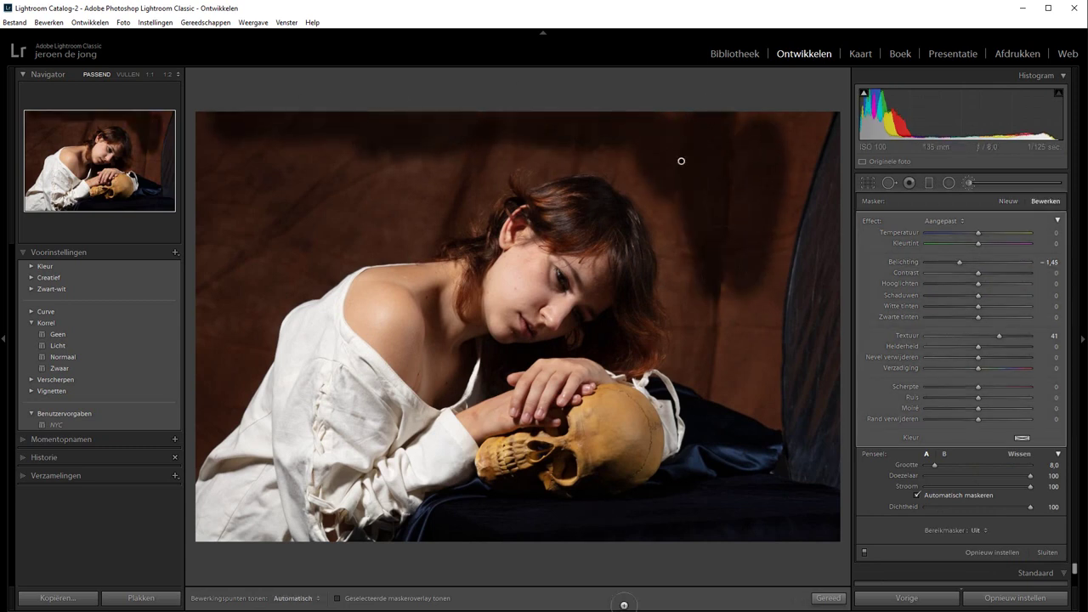
pyautogui.moveTo(792, 111); pyautogui.dragTo(703, 192)
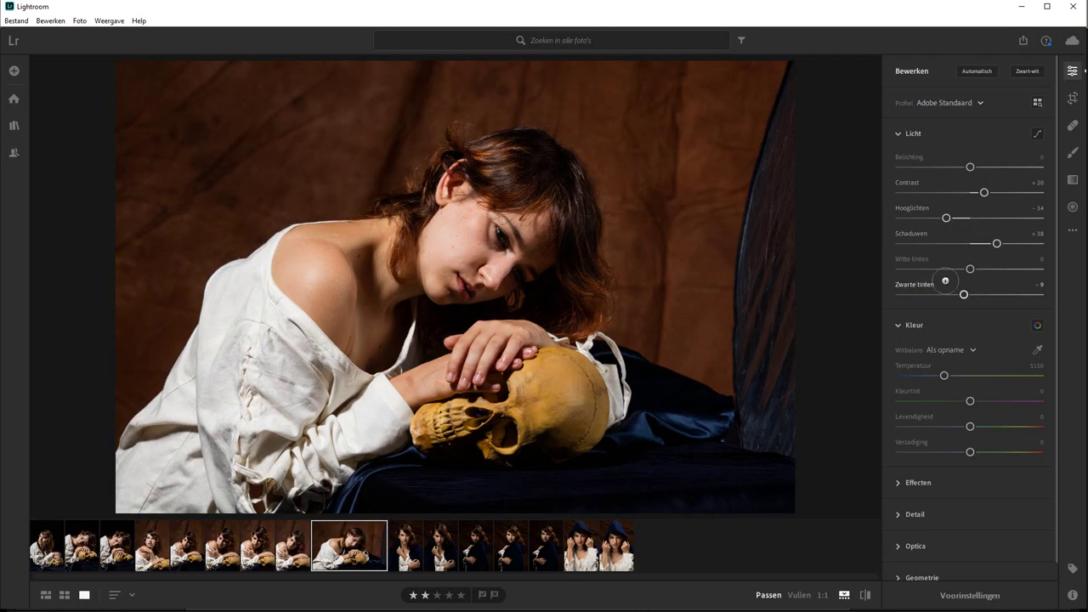
# Paint a Penseel adjustment over the upper backdrop and lower its Belichting to -2.56.
pyautogui.click(1072, 151)
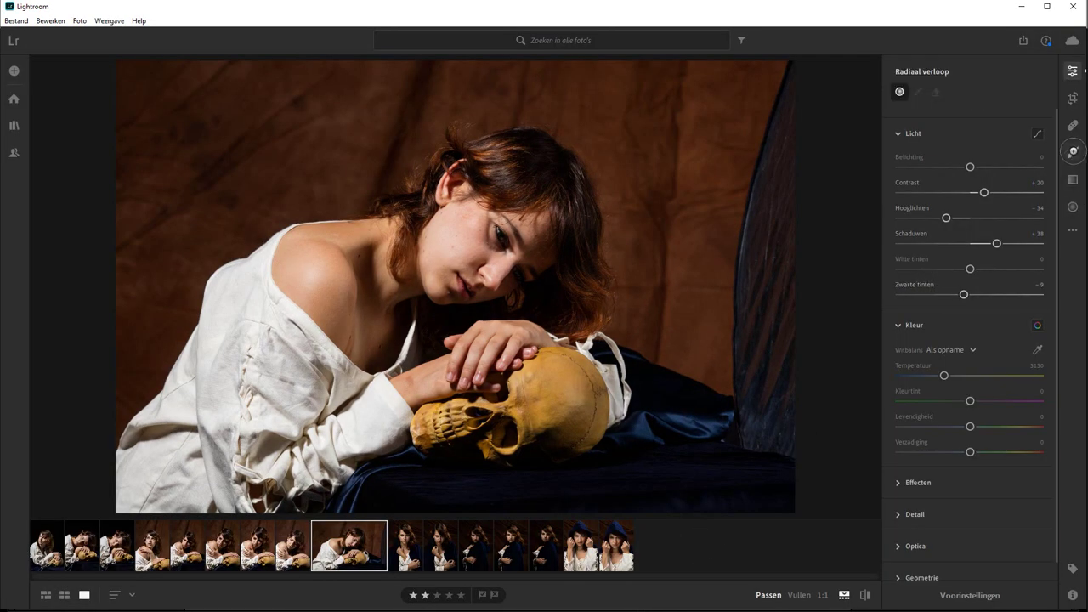
pyautogui.click(669, 103)
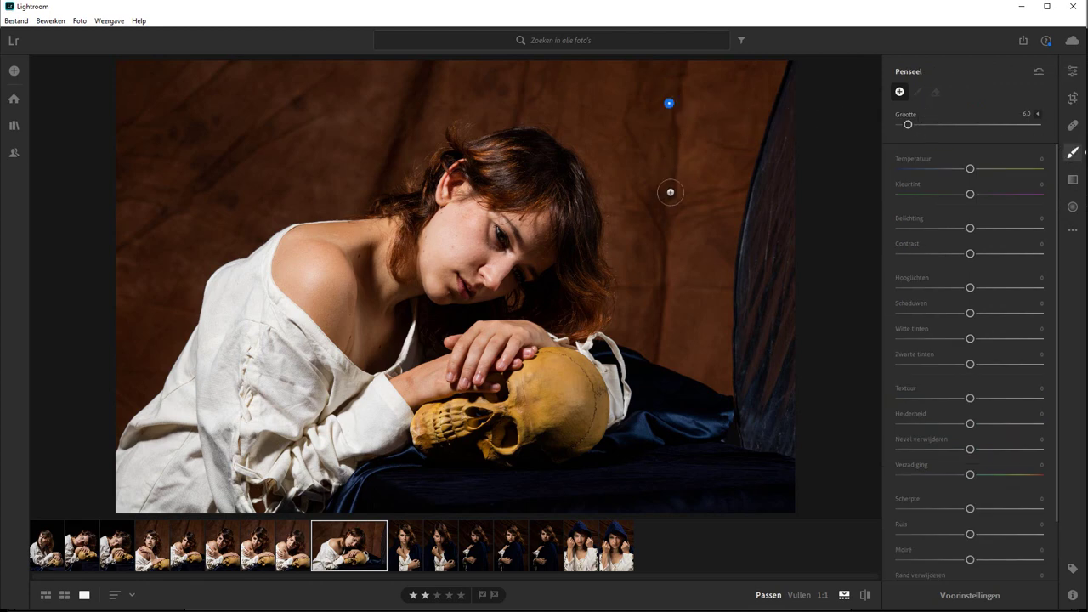
pyautogui.moveTo(676, 220); pyautogui.dragTo(687, 122)
pyautogui.moveTo(970, 228); pyautogui.dragTo(924, 229)
pyautogui.moveTo(703, 124)
pyautogui.mouseDown()
pyautogui.moveTo(643, 97)
pyautogui.moveTo(697, 68)
pyautogui.moveTo(660, 93)
pyautogui.moveTo(589, 72)
pyautogui.moveTo(397, 90)
pyautogui.moveTo(287, 77)
pyautogui.moveTo(396, 66)
pyautogui.moveTo(379, 117)
pyautogui.moveTo(245, 110)
pyautogui.moveTo(357, 116)
pyautogui.moveTo(501, 88)
pyautogui.mouseUp()
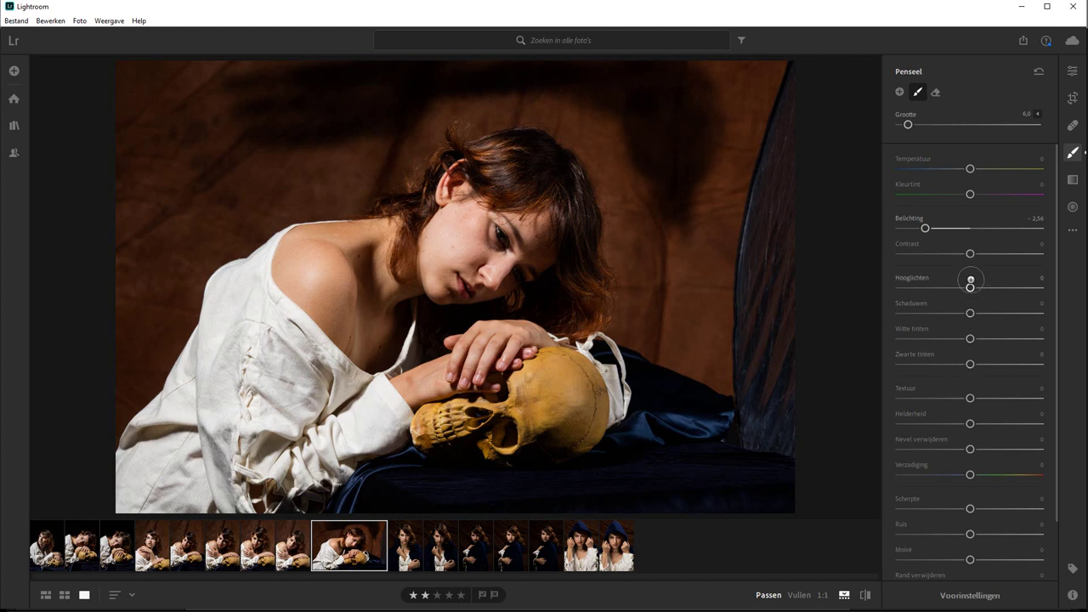
pyautogui.scroll(-2, 970, 284)
pyautogui.scroll(2, 920, 397)
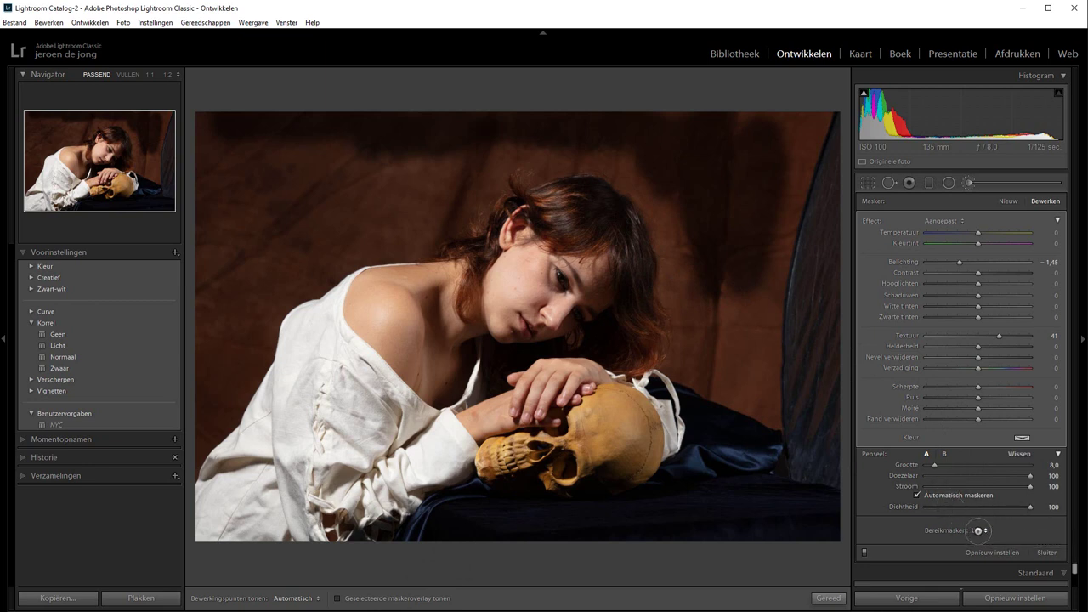
# Add a colour range mask and paint the -1.45 brush over the skull with pins hidden.
pyautogui.click(976, 529)
pyautogui.click(957, 556)
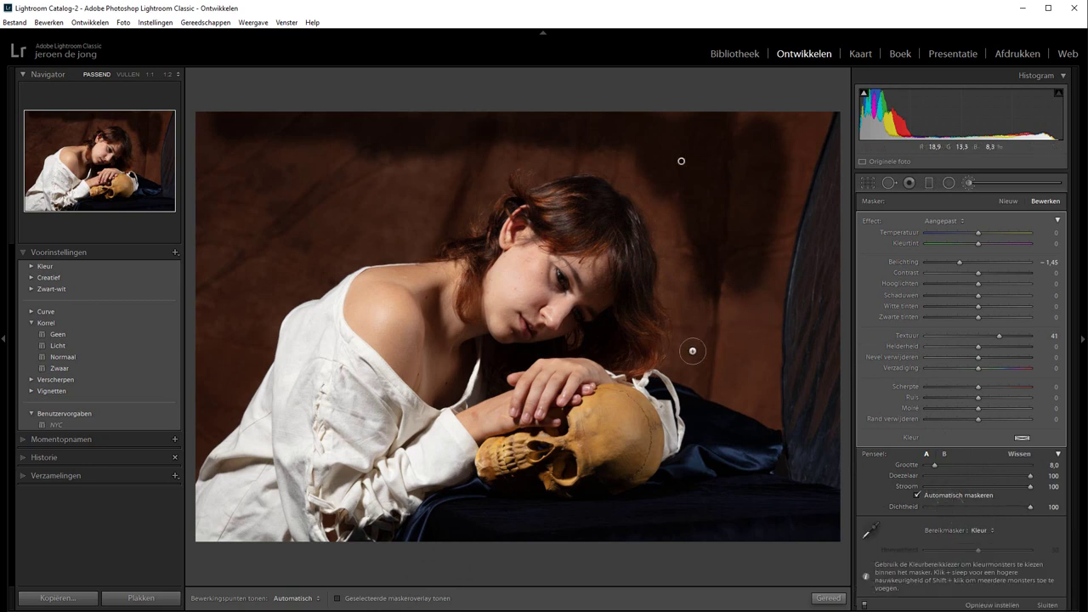
pyautogui.press('h')
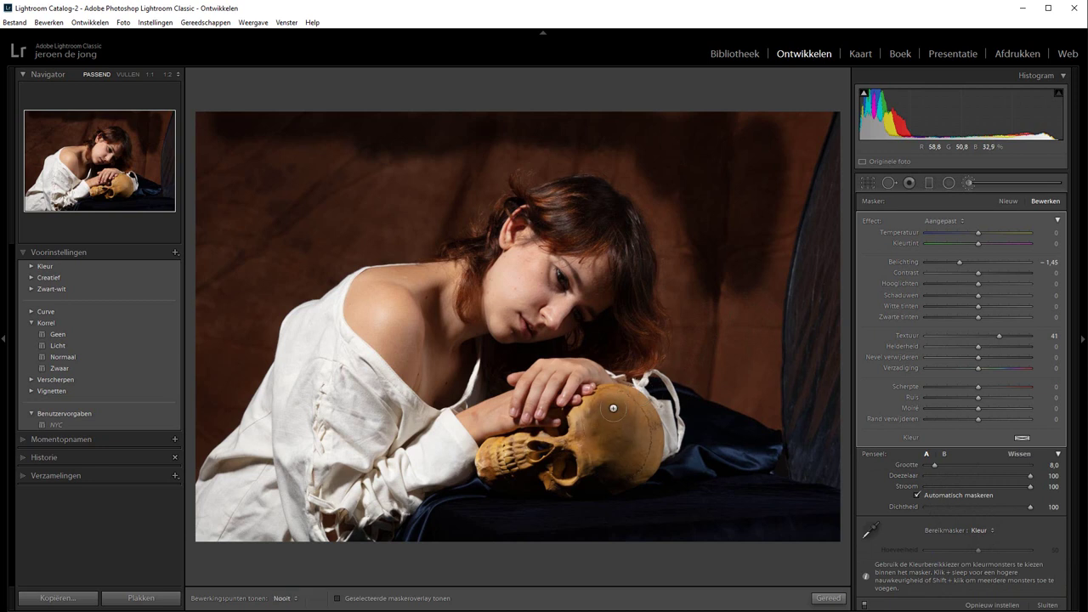
pyautogui.moveTo(587, 416)
pyautogui.mouseDown()
pyautogui.moveTo(504, 447)
pyautogui.moveTo(584, 450)
pyautogui.moveTo(633, 399)
pyautogui.mouseUp()
pyautogui.press('h')
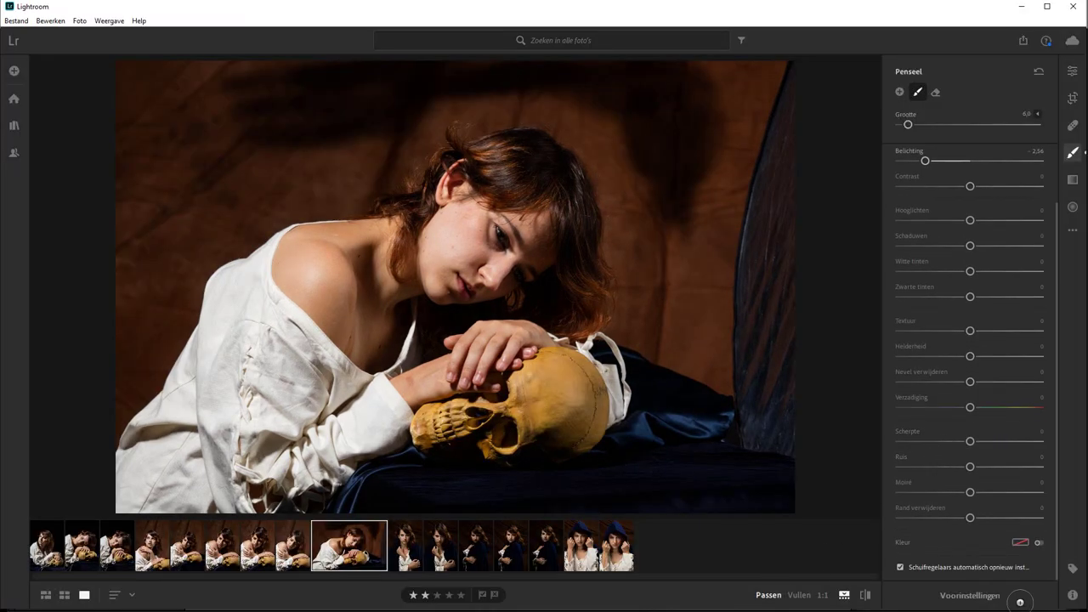
pyautogui.scroll(2, 1024, 492)
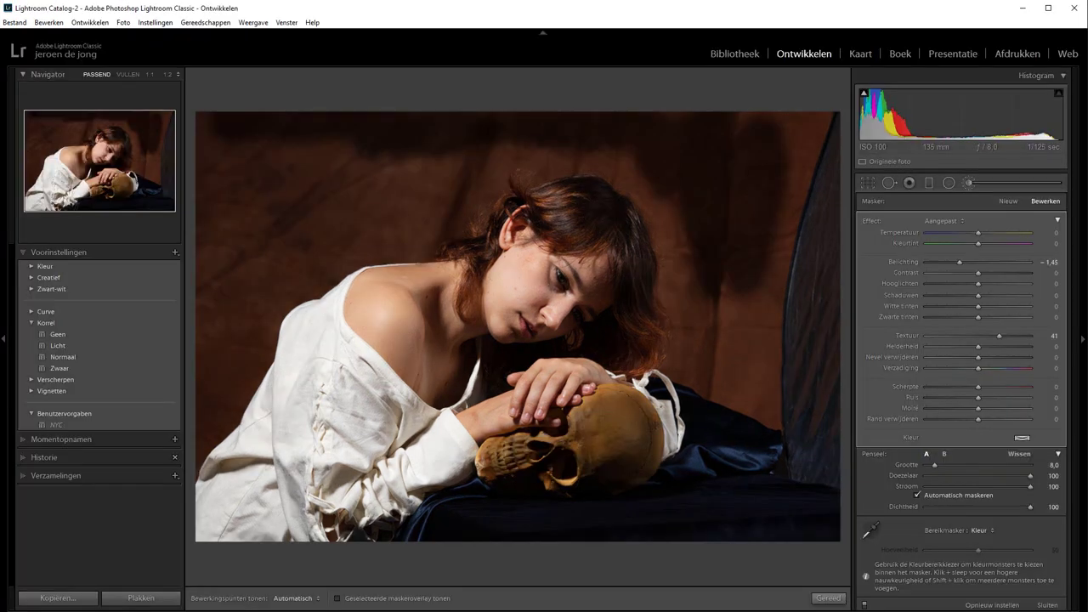
# Open the Export One File dialog for the skull photo via Exporteren.
pyautogui.rightClick(586, 227)
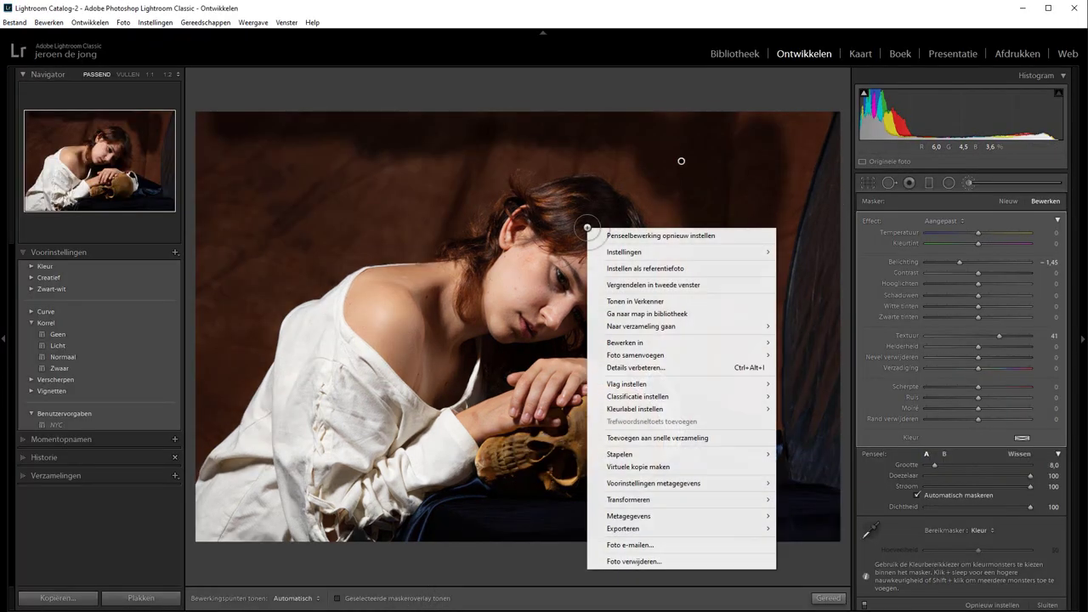
pyautogui.moveTo(646, 528)
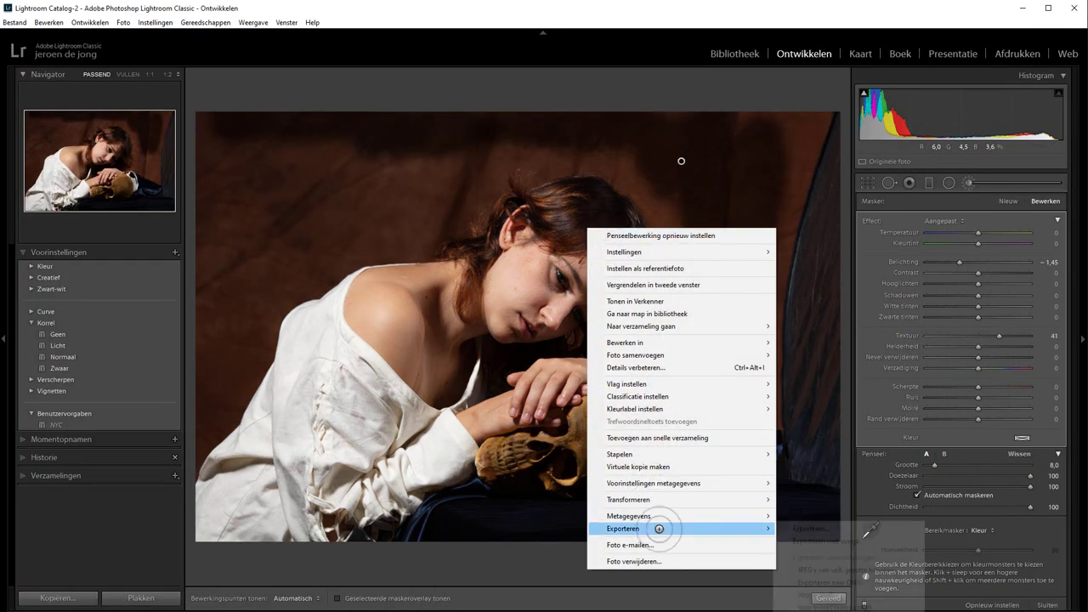
pyautogui.click(845, 529)
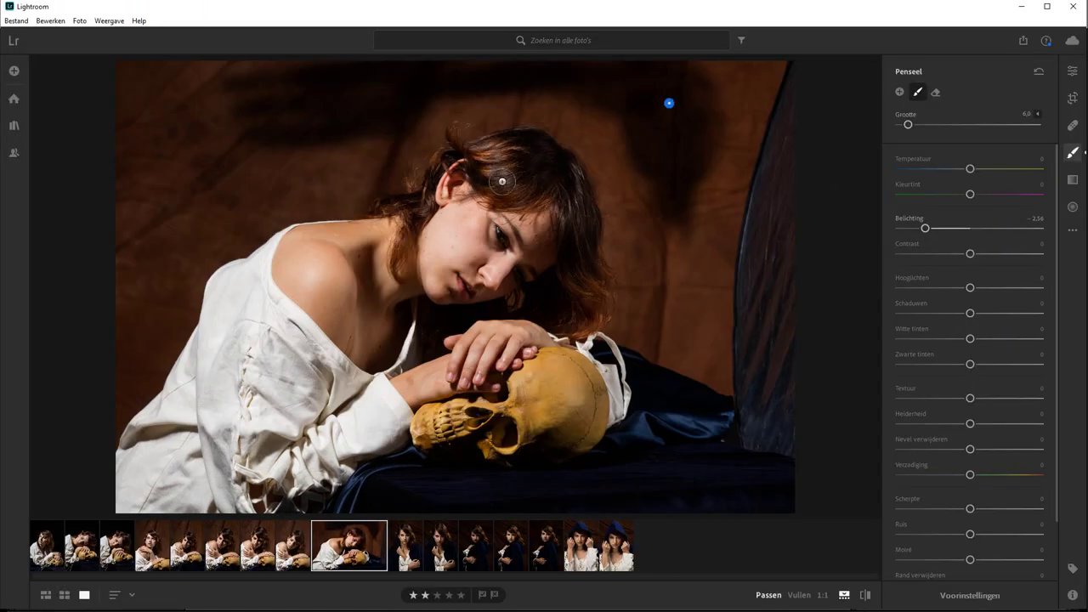
# Open Lightroom's export settings for the photo, keeping JPG as the file type.
pyautogui.rightClick(501, 181)
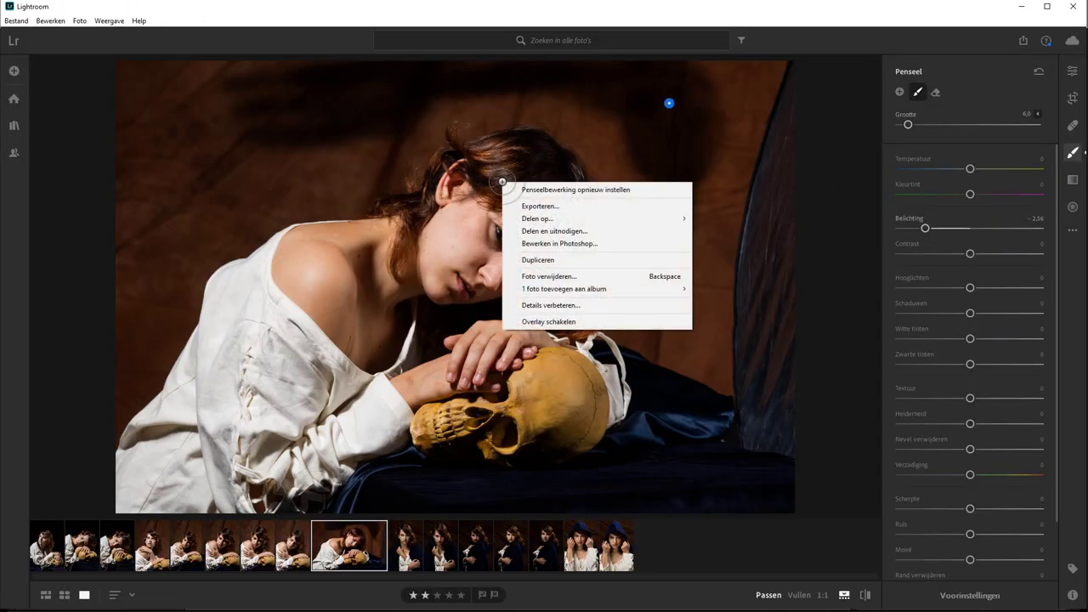
pyautogui.click(529, 205)
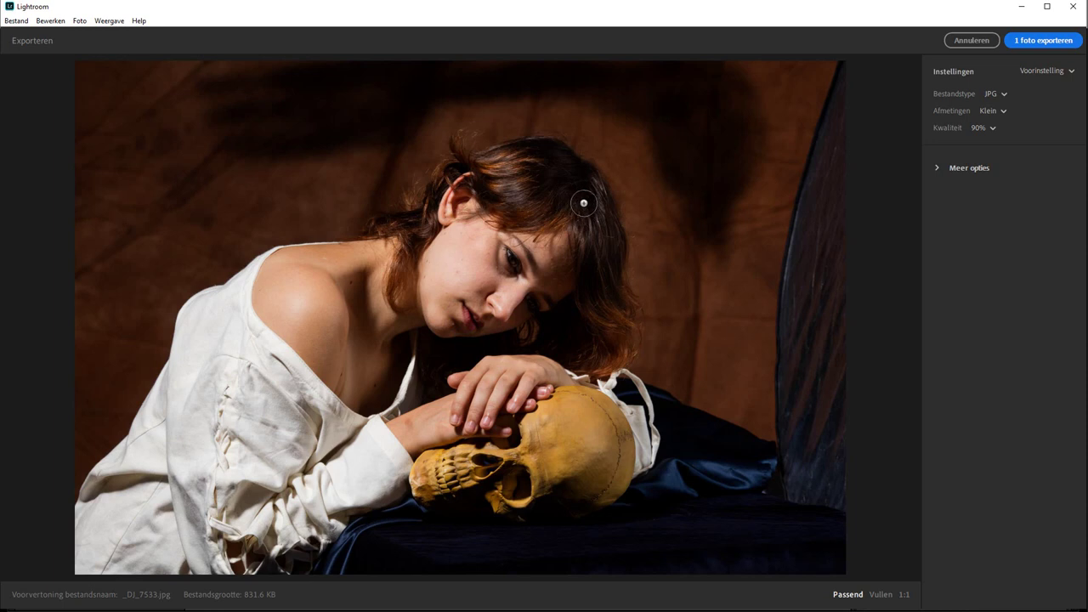
pyautogui.click(1003, 93)
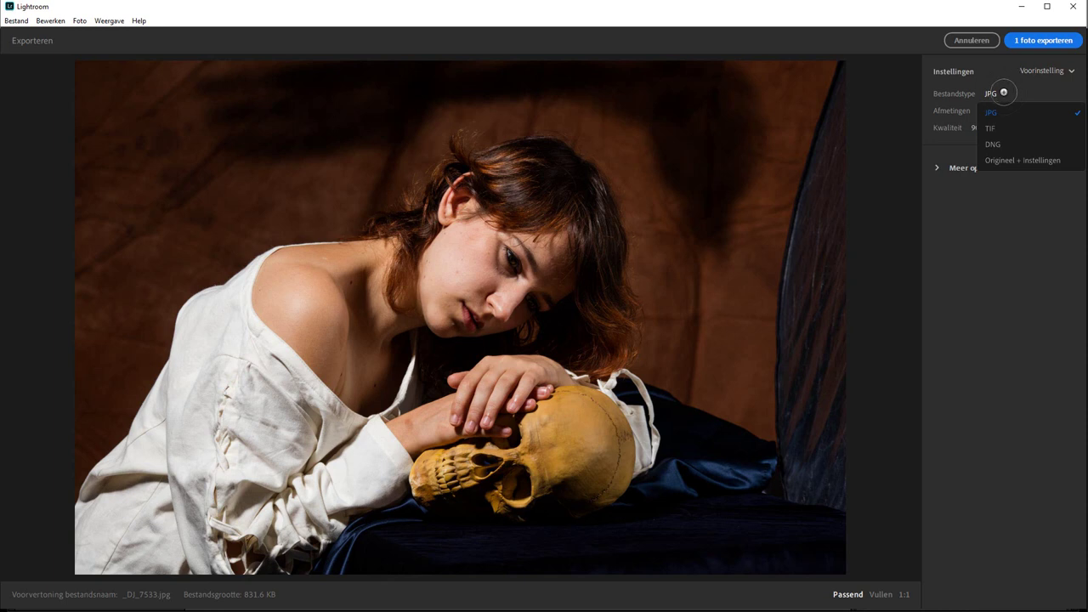
# Set custom export dimensions measured in inches and reveal the Meer opties section.
pyautogui.click(1003, 92)
pyautogui.click(1003, 109)
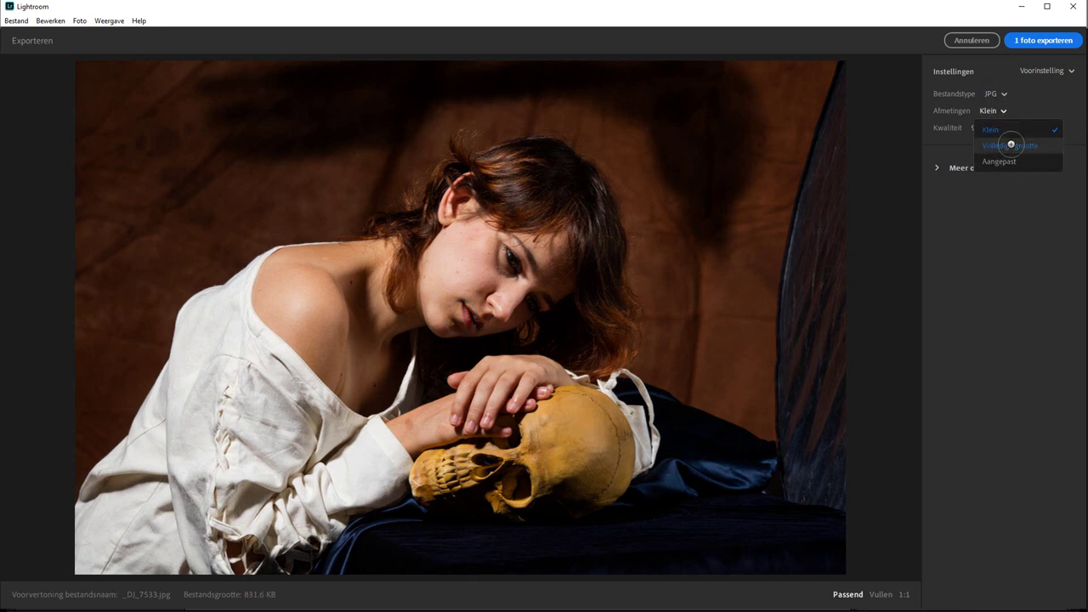
pyautogui.click(1010, 146)
pyautogui.click(1007, 111)
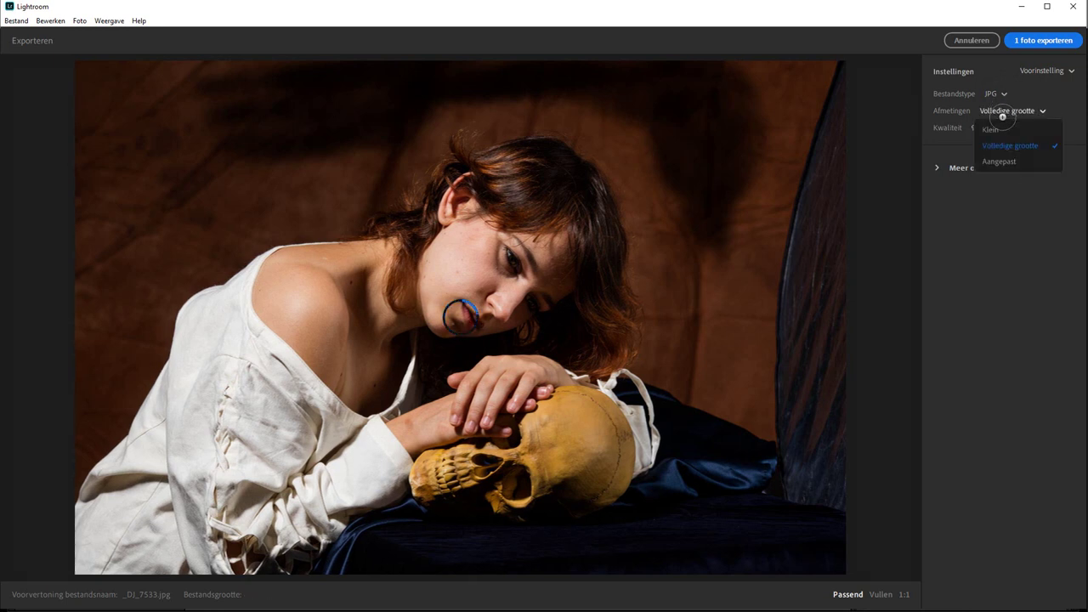
pyautogui.click(1001, 160)
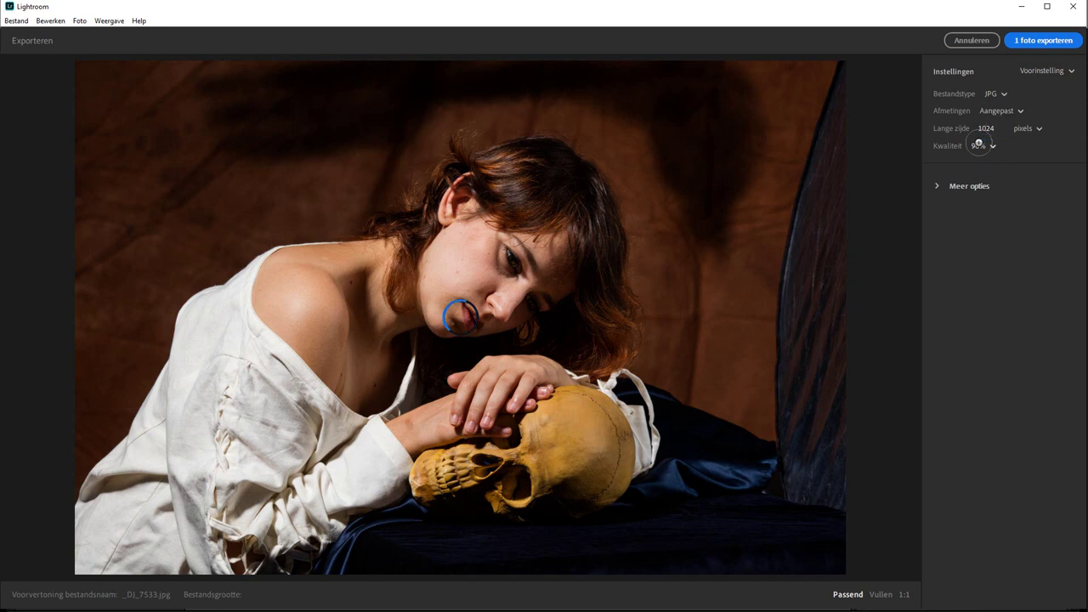
pyautogui.click(1031, 129)
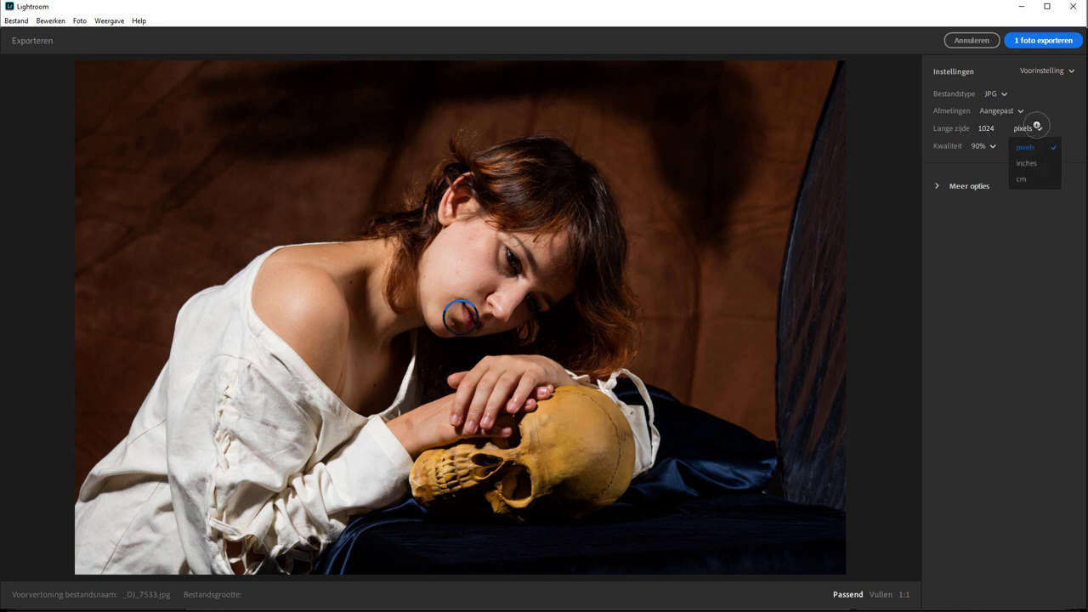
pyautogui.click(1024, 179)
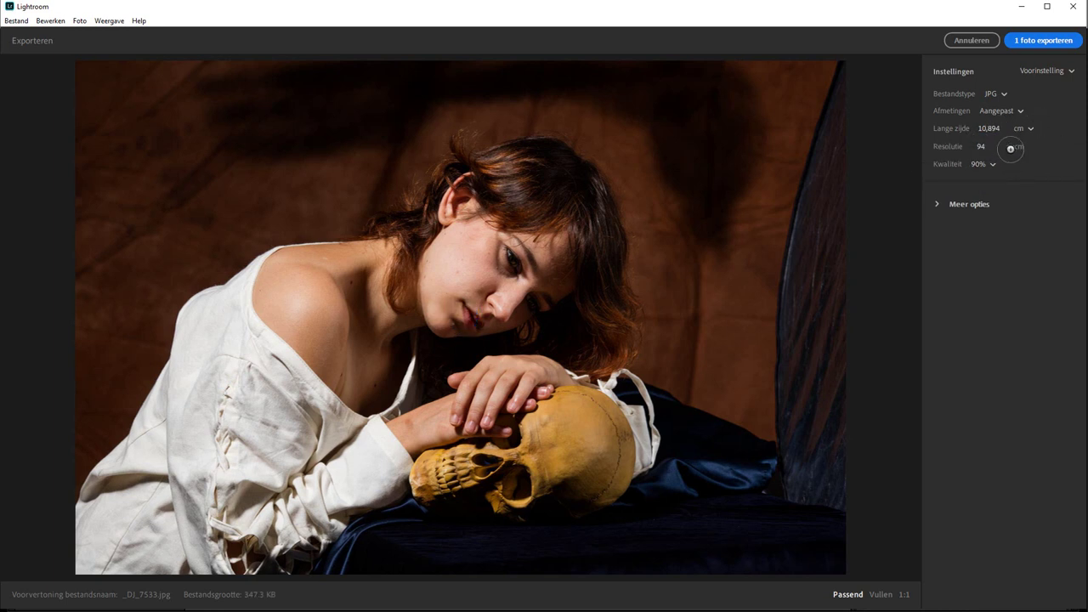
pyautogui.click(1018, 136)
pyautogui.click(1020, 163)
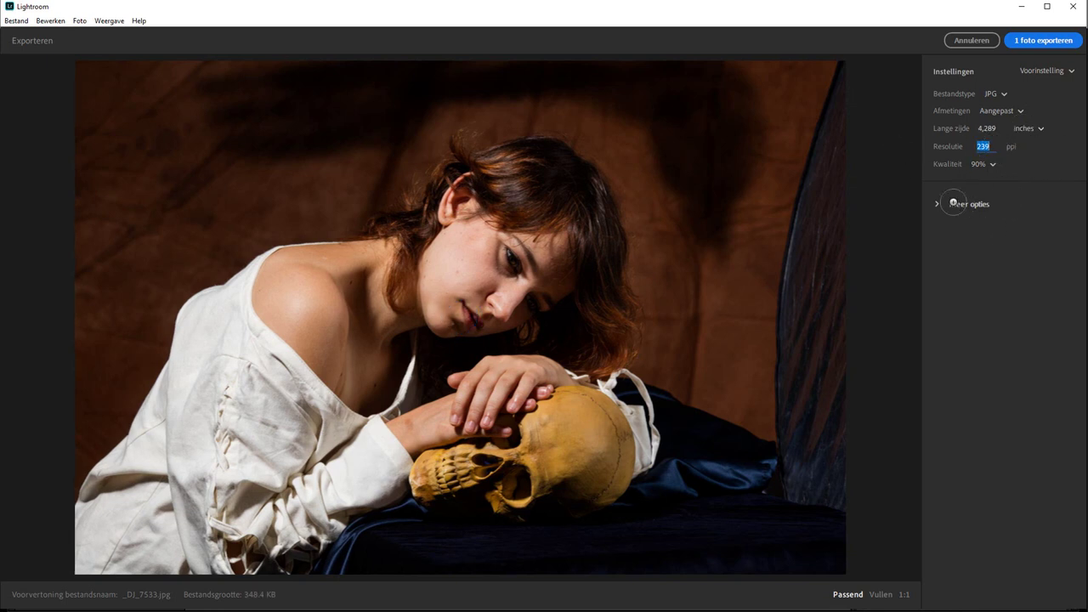
pyautogui.click(952, 205)
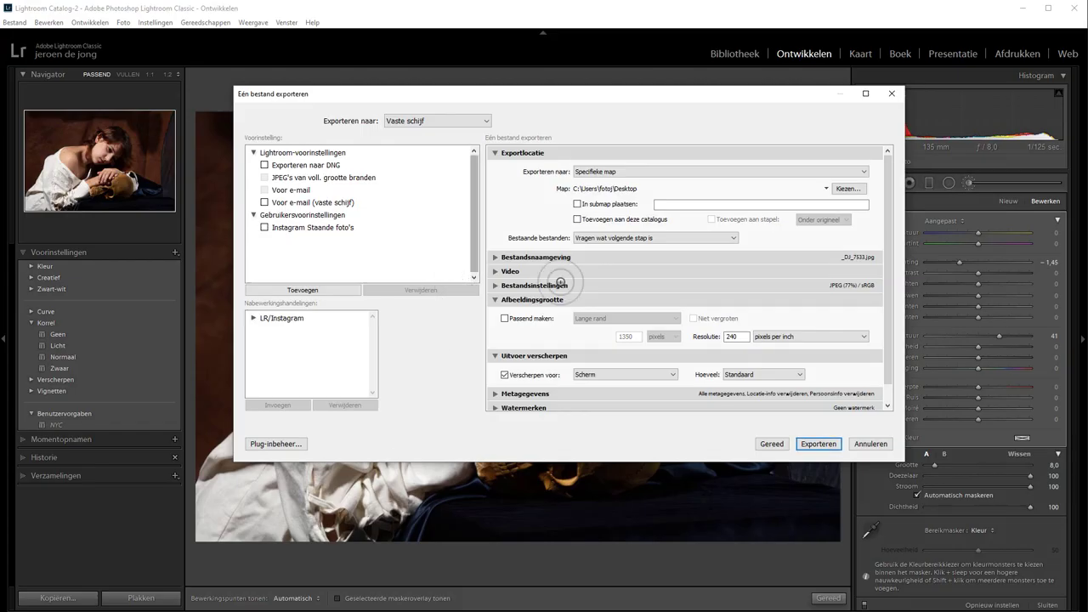
# Collapse Bestandsinstellingen, check Metagegevens, and close Export One File without exporting.
pyautogui.click(561, 268)
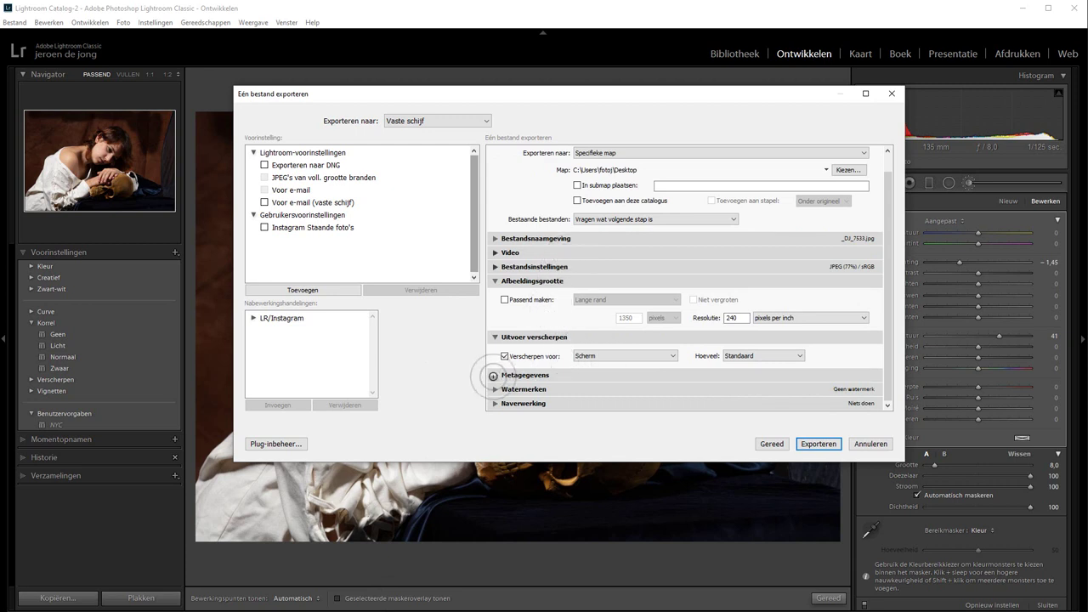
pyautogui.click(498, 375)
pyautogui.scroll(3, 512, 280)
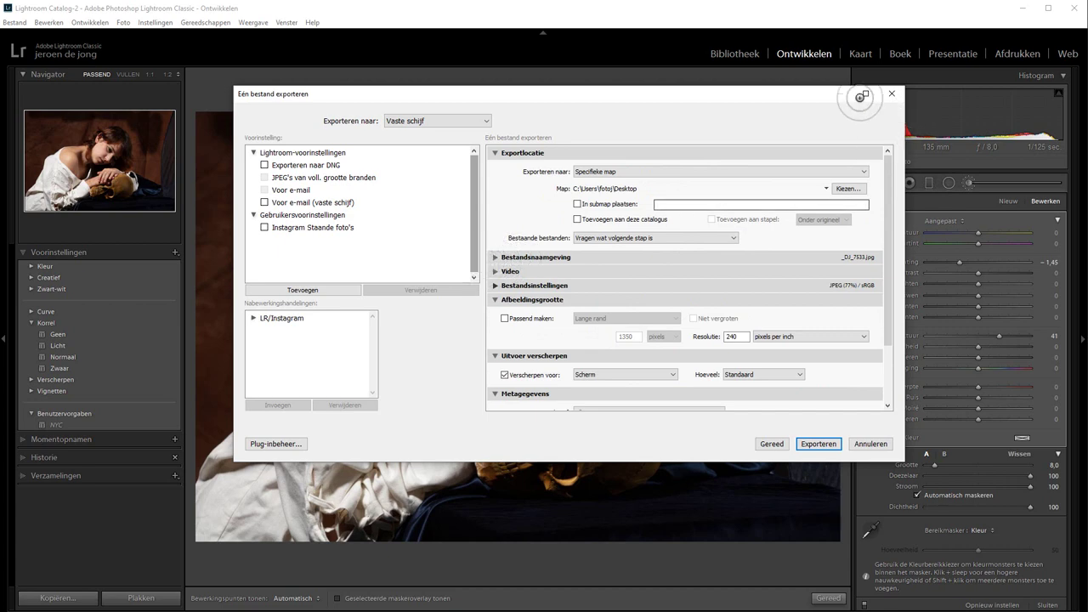
pyautogui.click(870, 443)
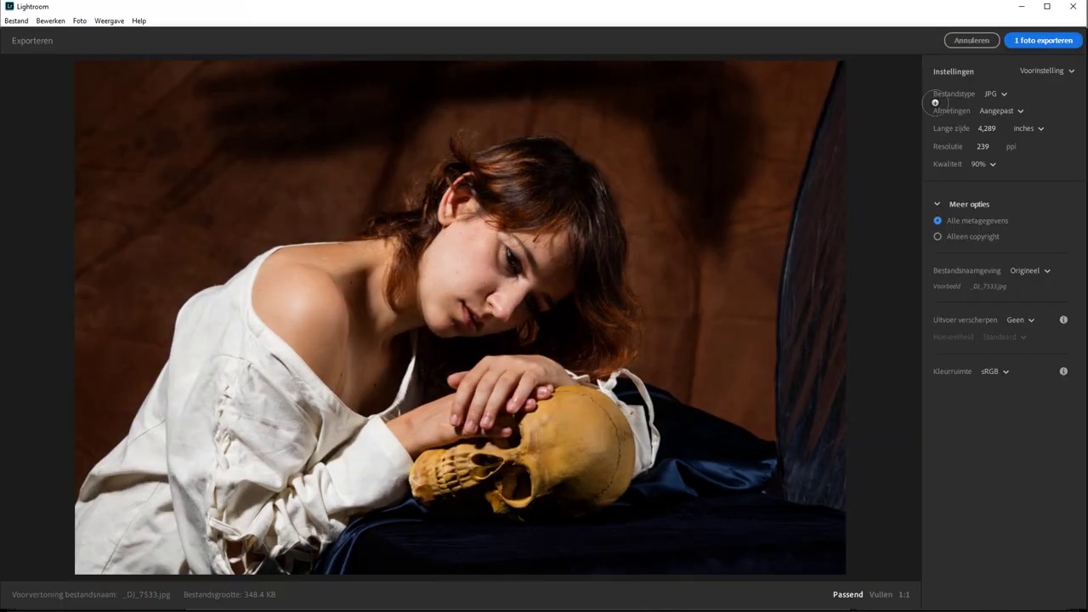
# Cancel the export with Annuleren to return to the skull photo's brush adjustment.
pyautogui.click(971, 40)
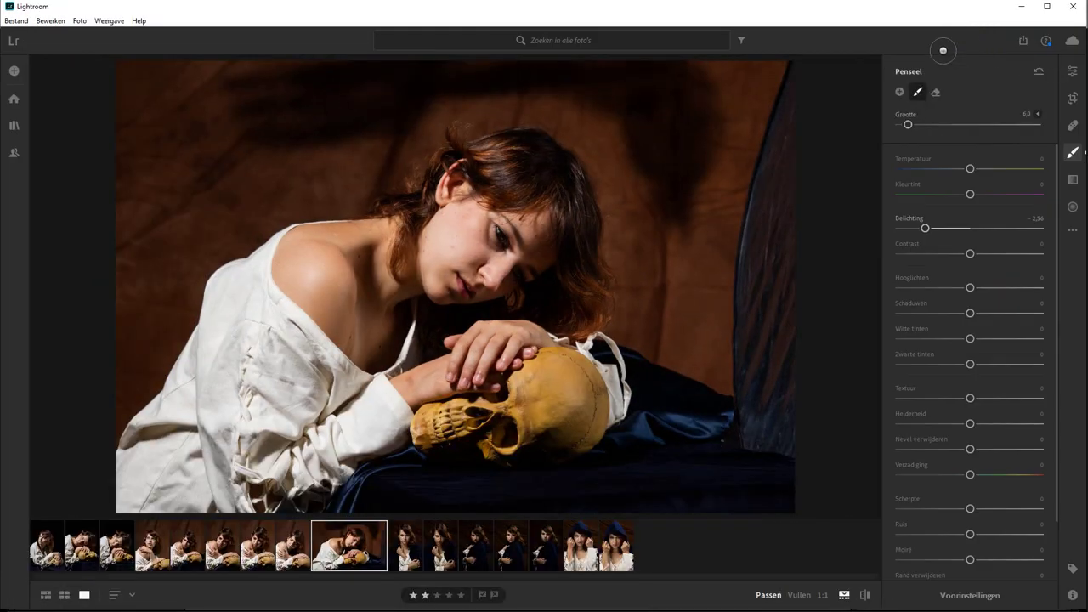
pyautogui.scroll(-3, 954, 313)
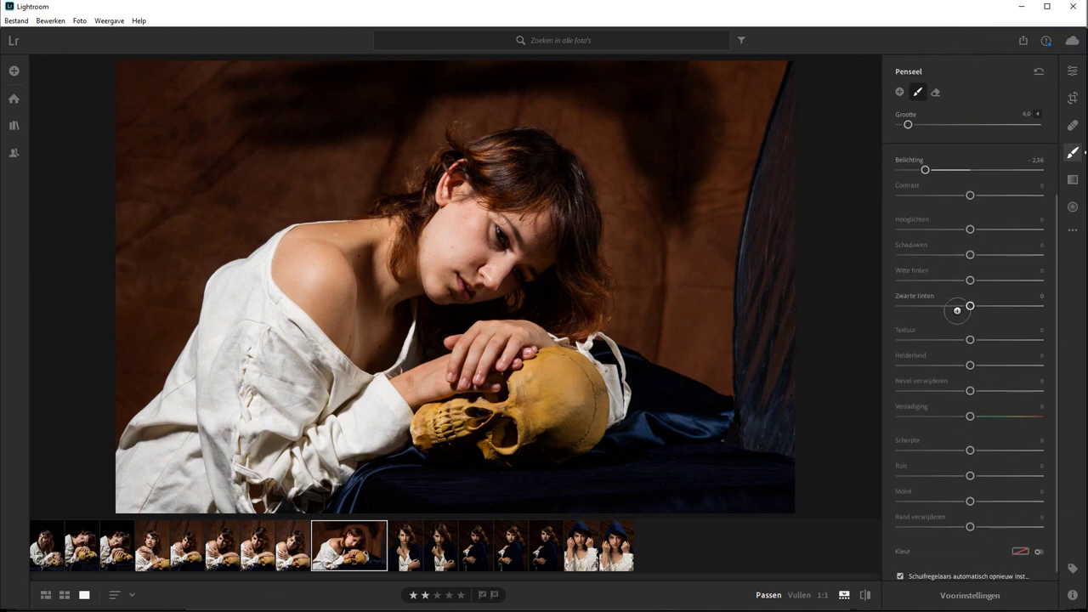